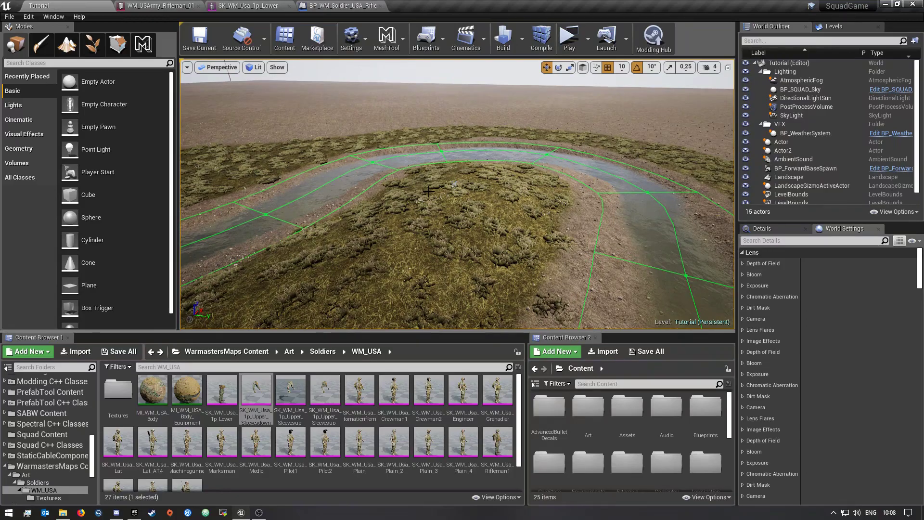
Fly the level camera low along the river toward the wall and horizon.
right_drag(428, 191, 414, 193)
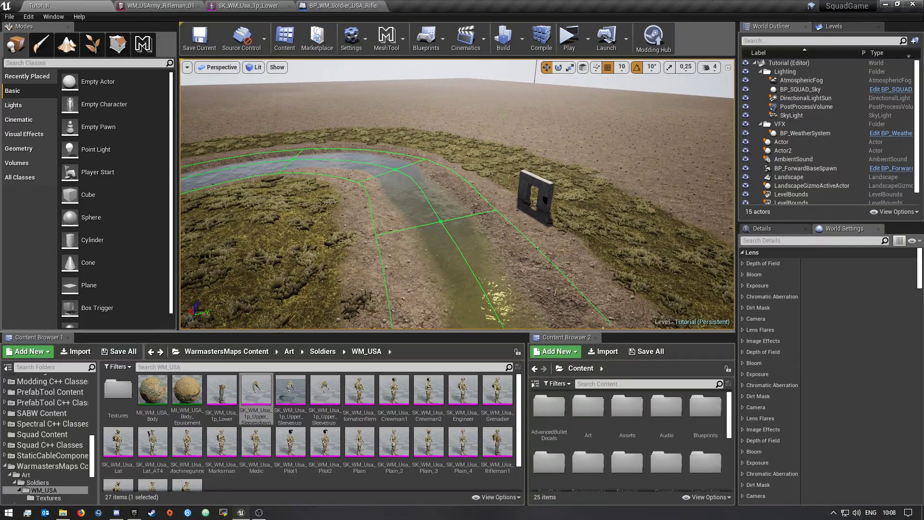
right_drag(193, 225, 197, 225)
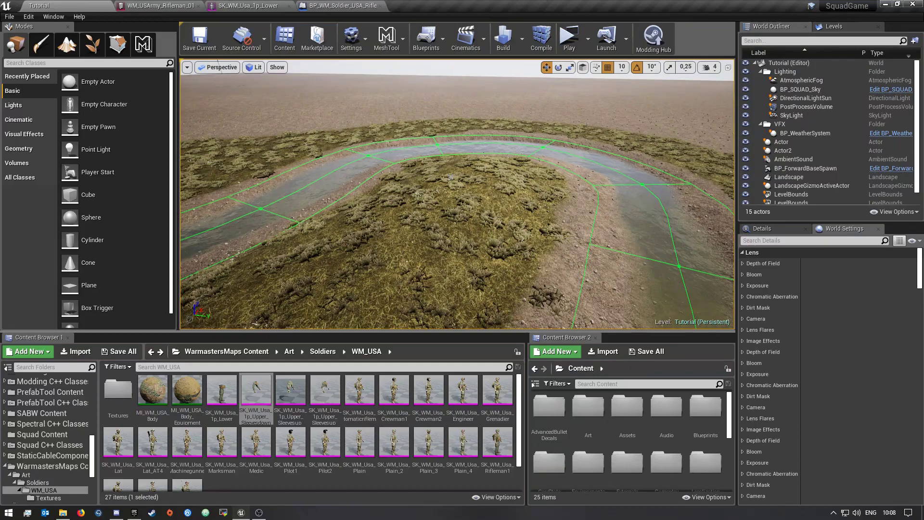
mouse_move(197, 225)
right_down()
mouse_move(197, 212)
mouse_move(193, 236)
right_up()
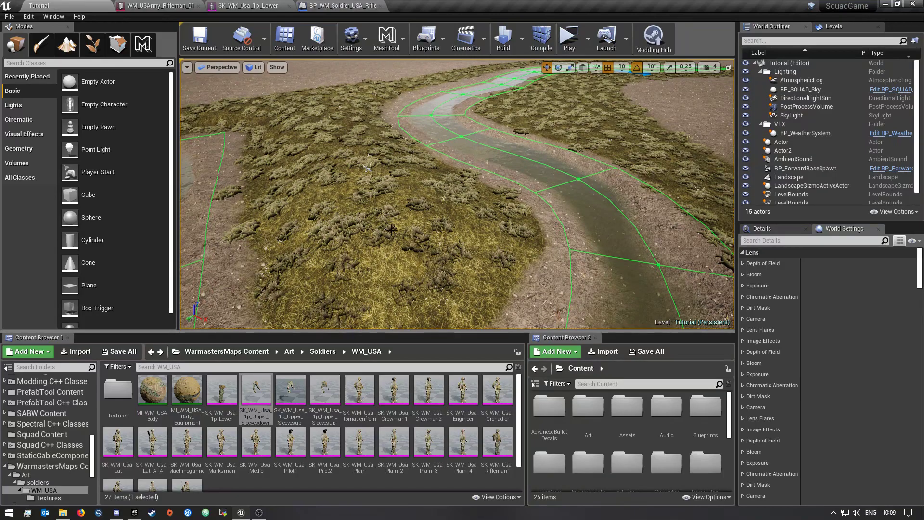
mouse_move(372, 238)
right_down()
mouse_move(337, 207)
mouse_move(337, 270)
mouse_move(337, 183)
mouse_move(414, 173)
mouse_move(414, 226)
mouse_move(414, 183)
right_up()
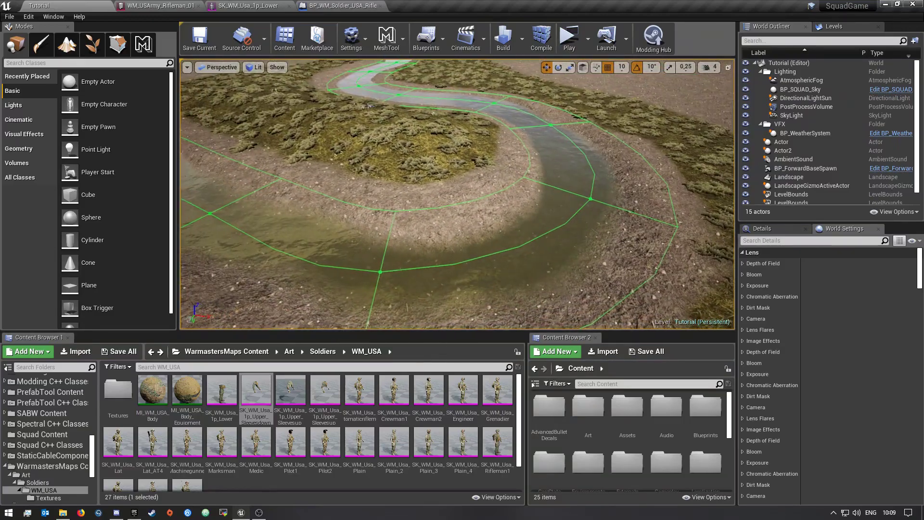
mouse_move(414, 227)
right_down()
mouse_move(366, 226)
mouse_move(366, 260)
right_up()
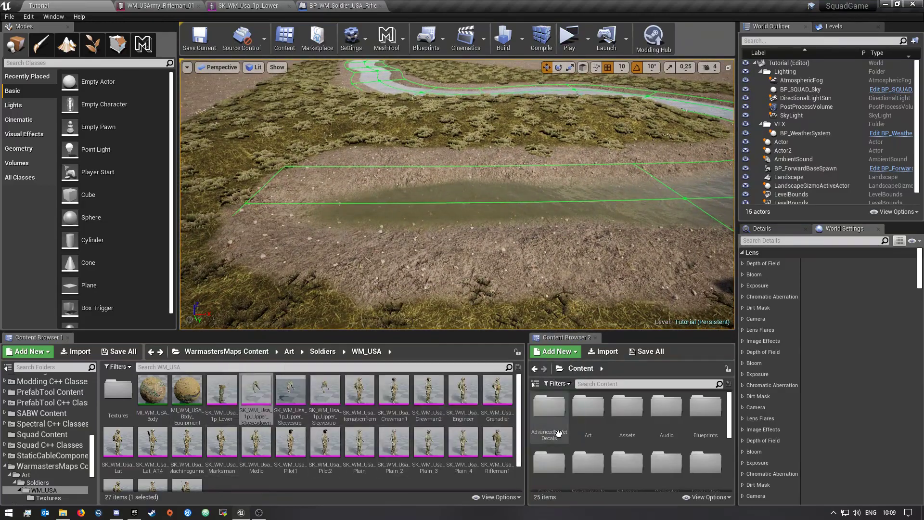
Peek into the Textures folder, then return to the WM_USA folder listing.
click(119, 401)
double_click(120, 401)
key(alt+Left)
scroll(318, 433, down, 1)
scroll(319, 488, down, 1)
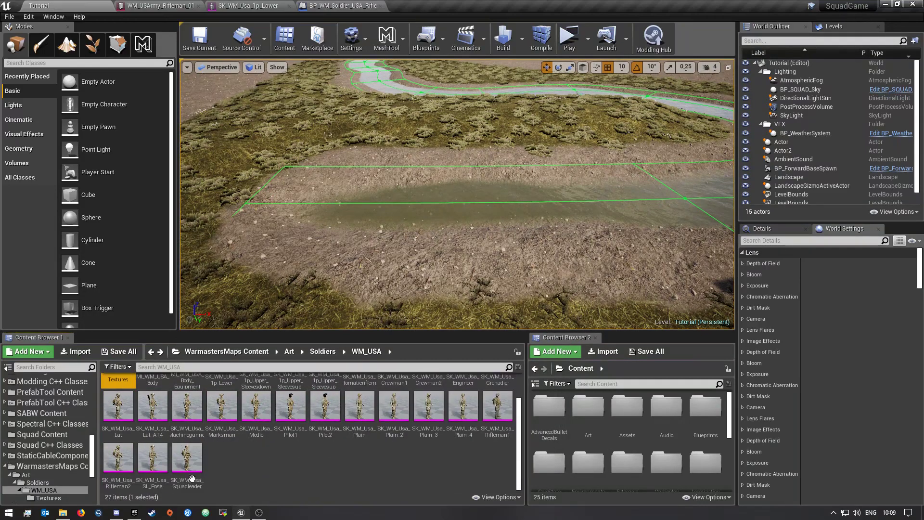
Open SK_WM_Usa_Rifleman1 and orbit close to its arm flag patch and pouches.
double_click(502, 413)
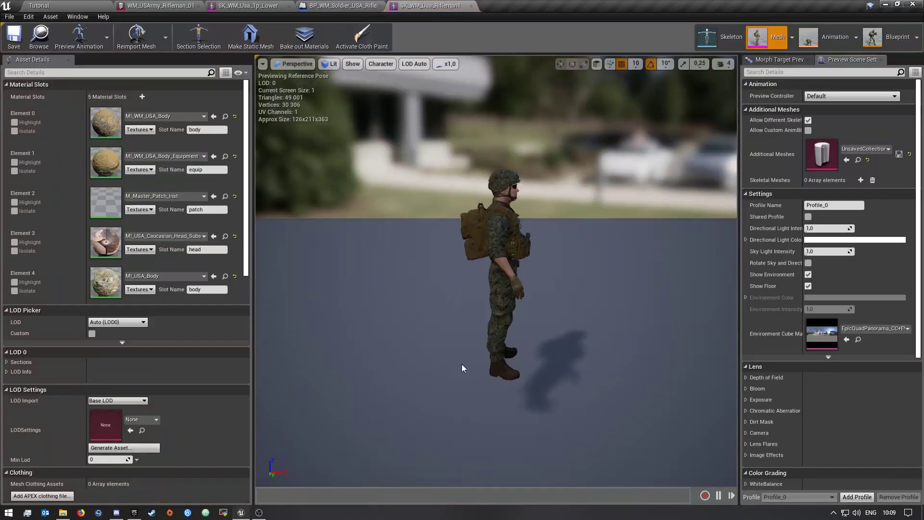
mouse_move(462, 368)
mouse_down()
mouse_move(434, 289)
mouse_move(481, 270)
mouse_up()
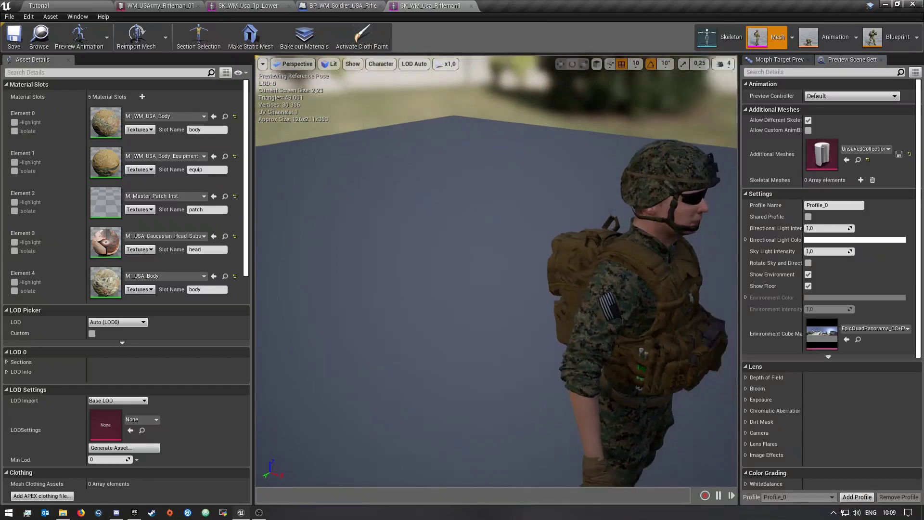
drag(481, 270, 452, 19)
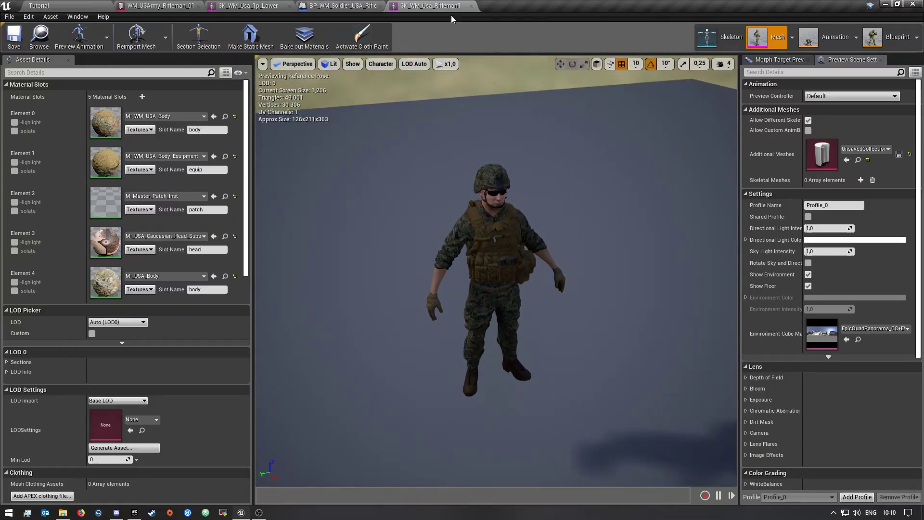
View the rifleman soldier blueprint, then close the three soldier asset editors.
click(371, 6)
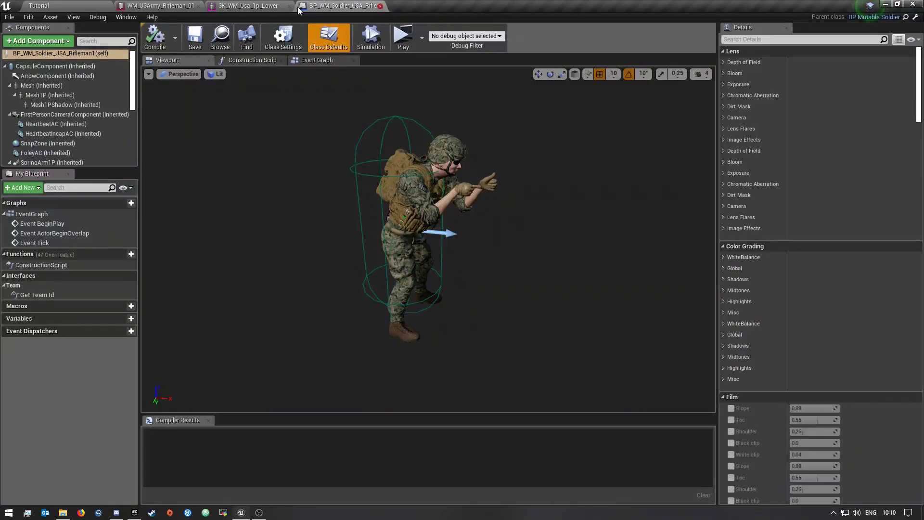
middle_click(298, 9)
middle_click(207, 10)
middle_click(200, 9)
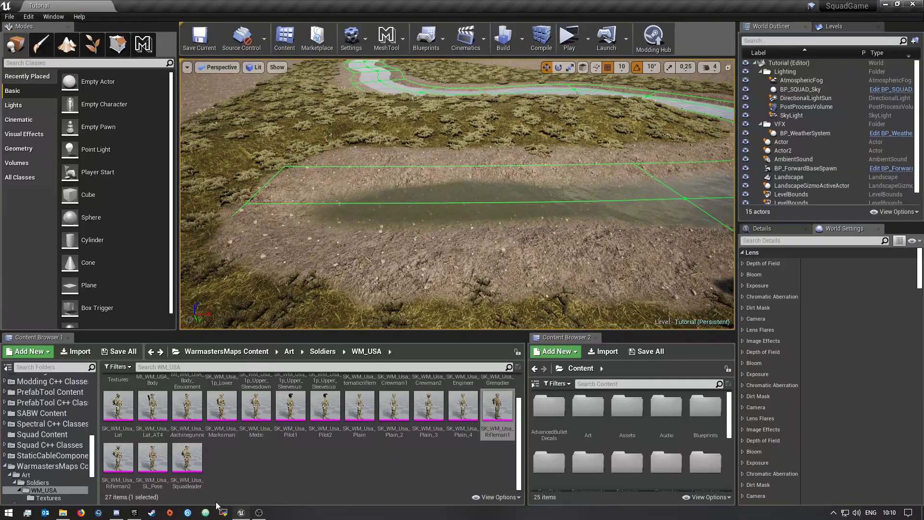
scroll(332, 478, up, 1)
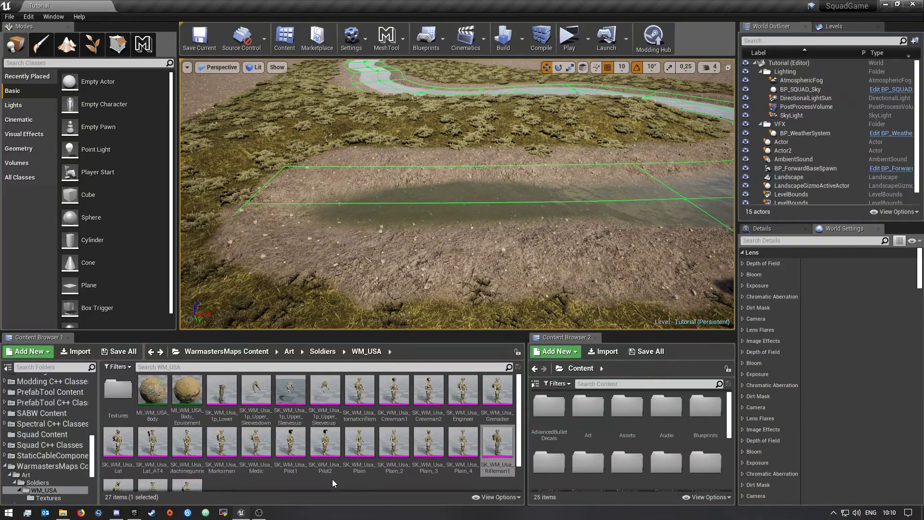
Return Content Browser 1 to WarmastersMaps Content, widen Content Browser 2, and select the Art folder.
click(226, 352)
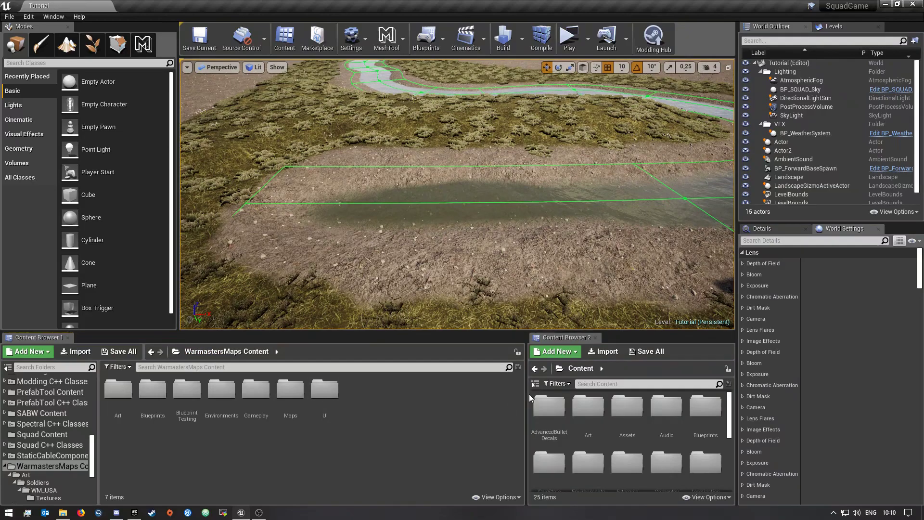
drag(528, 394, 388, 394)
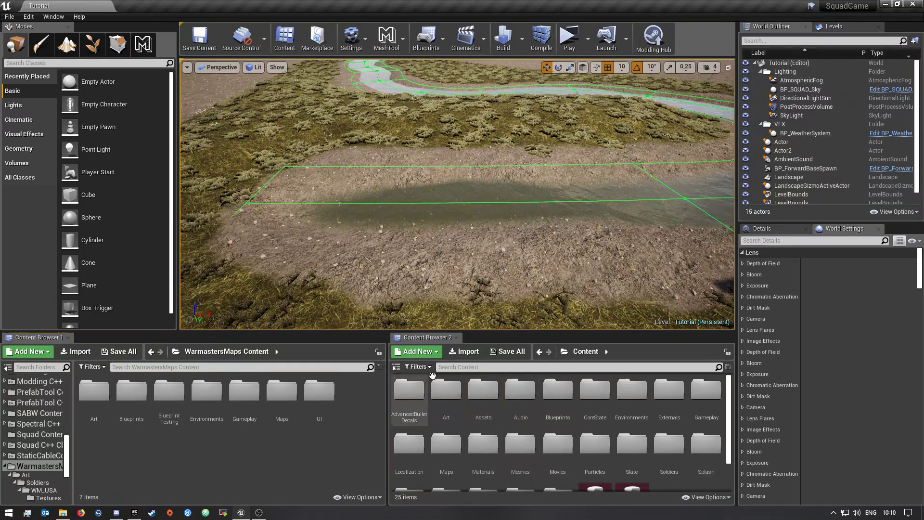
click(42, 17)
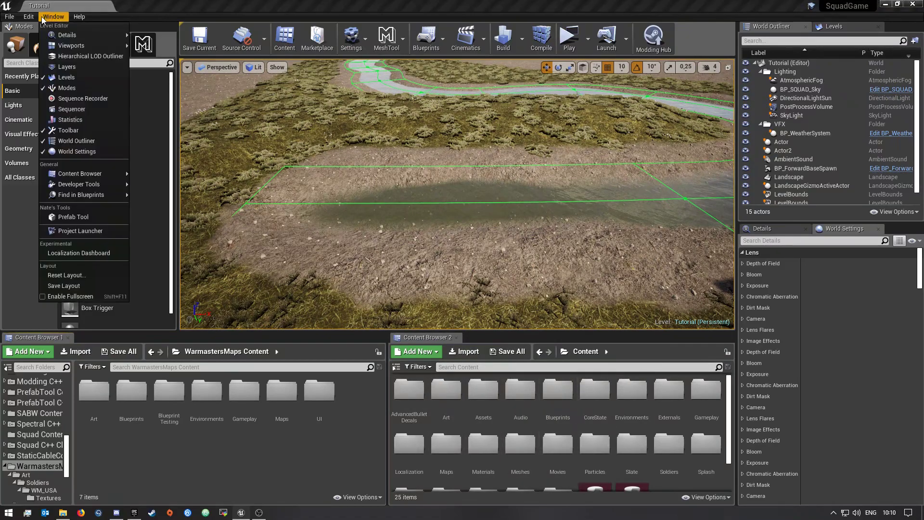
mouse_move(92, 177)
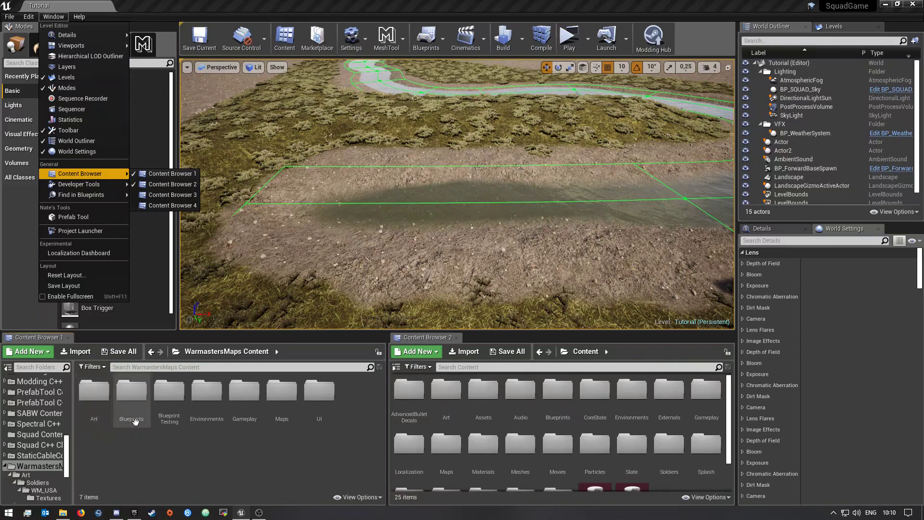
click(106, 411)
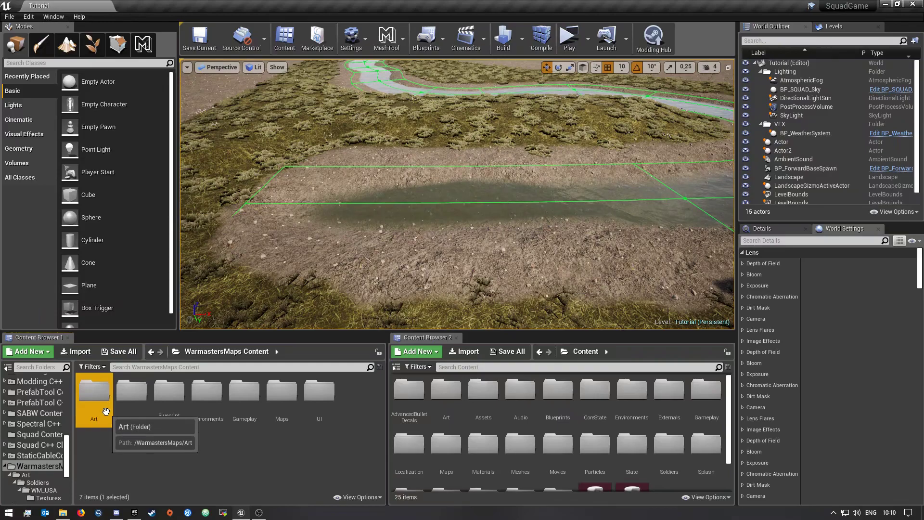
double_click(106, 411)
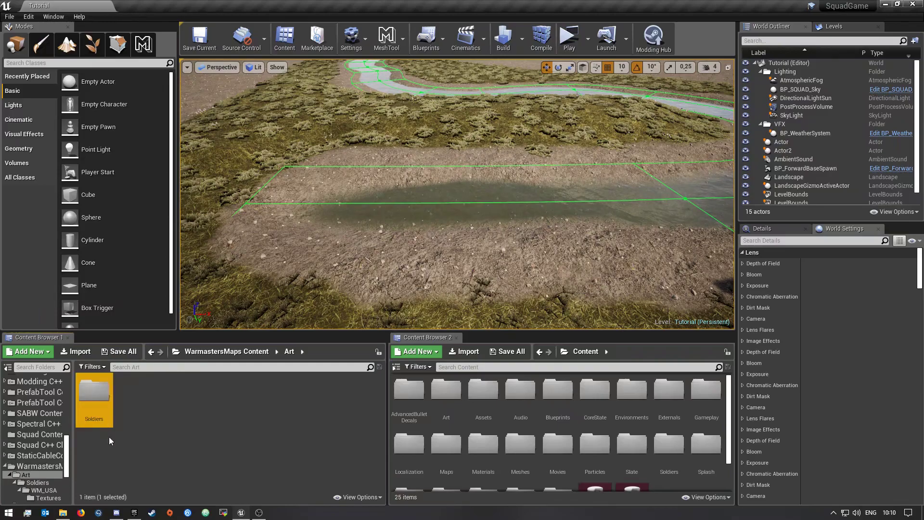
double_click(94, 399)
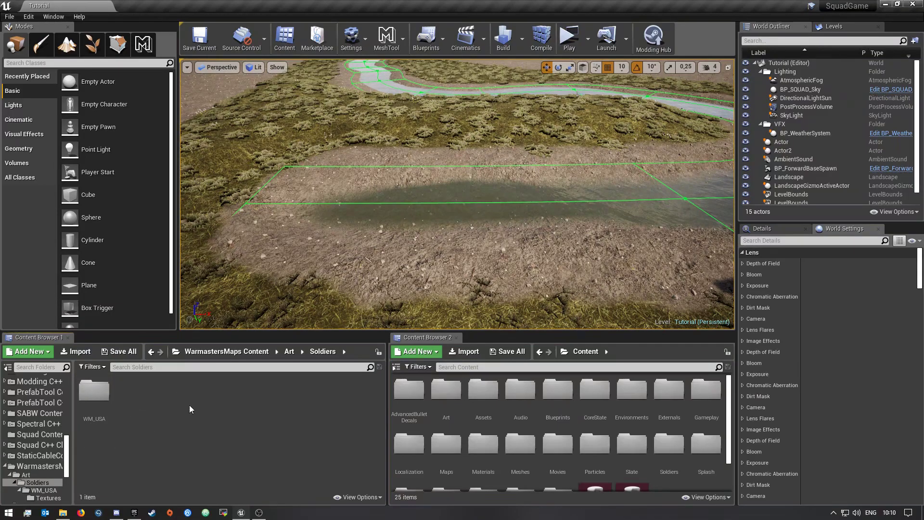
double_click(91, 404)
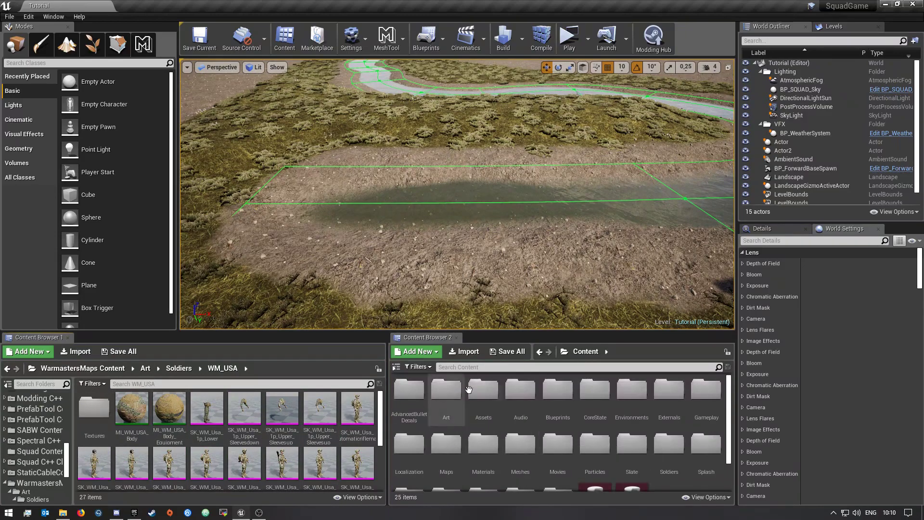
double_click(442, 397)
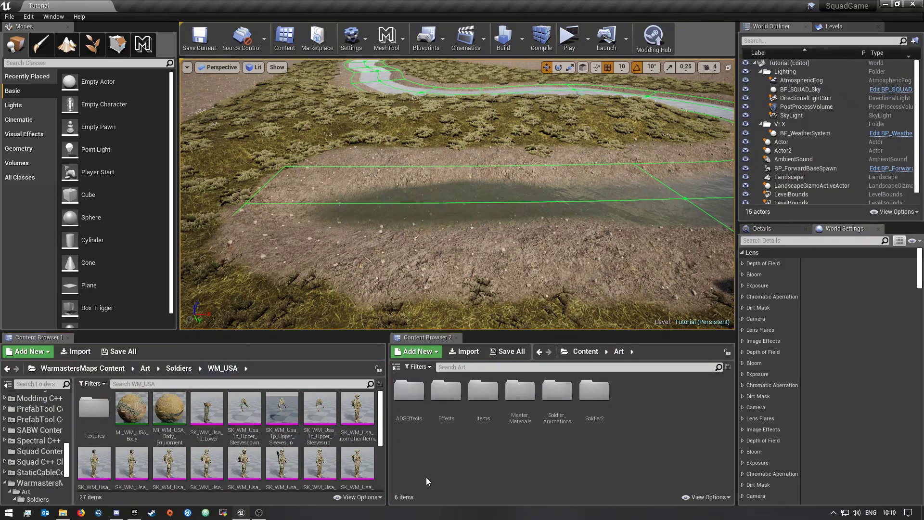
double_click(595, 390)
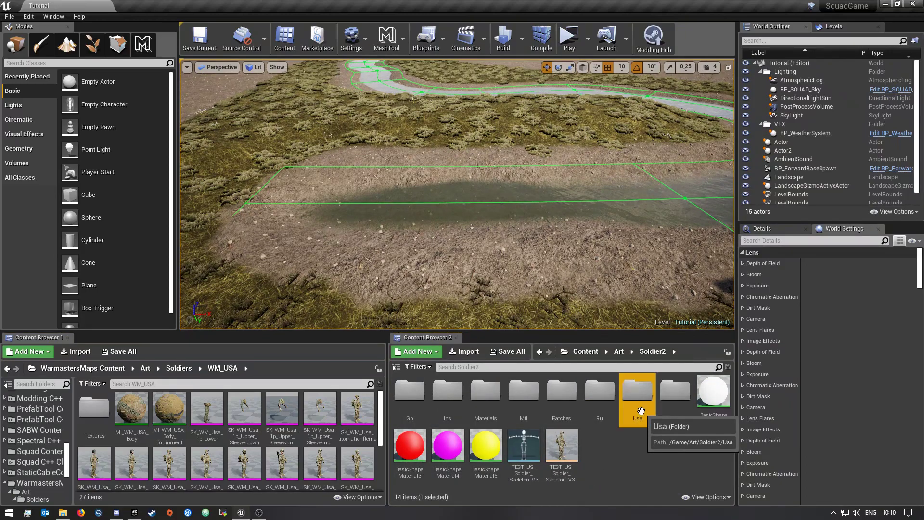
double_click(636, 396)
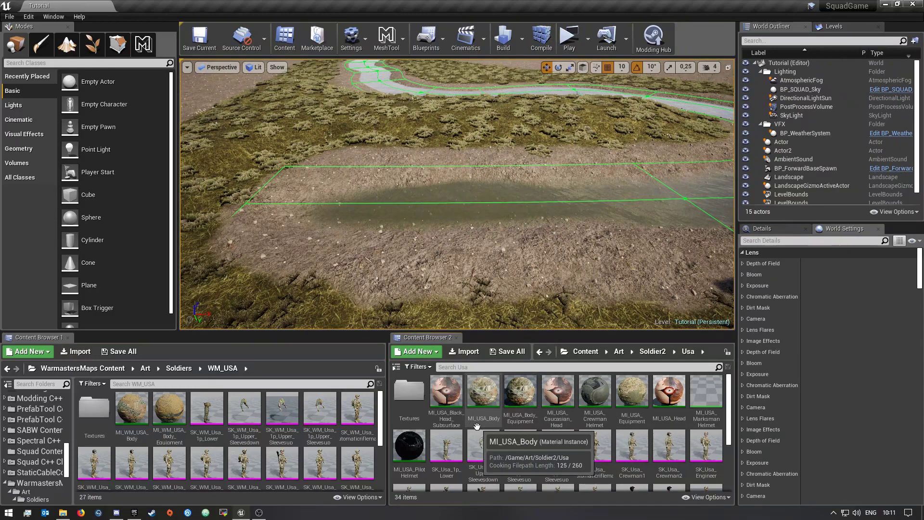
click(483, 399)
Add MI_USA_Body_Equipment to the selection and scan the Usa folder contents.
ctrl+click(510, 400)
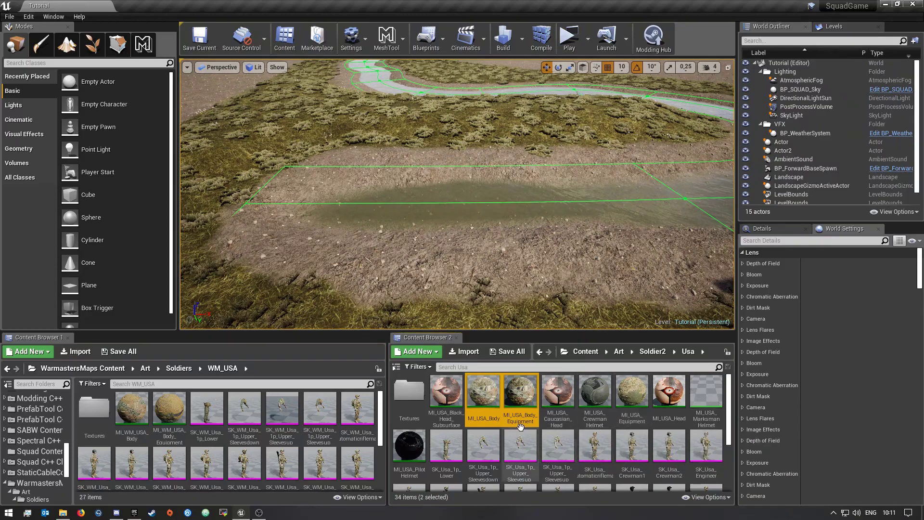
scroll(488, 406, down, 1)
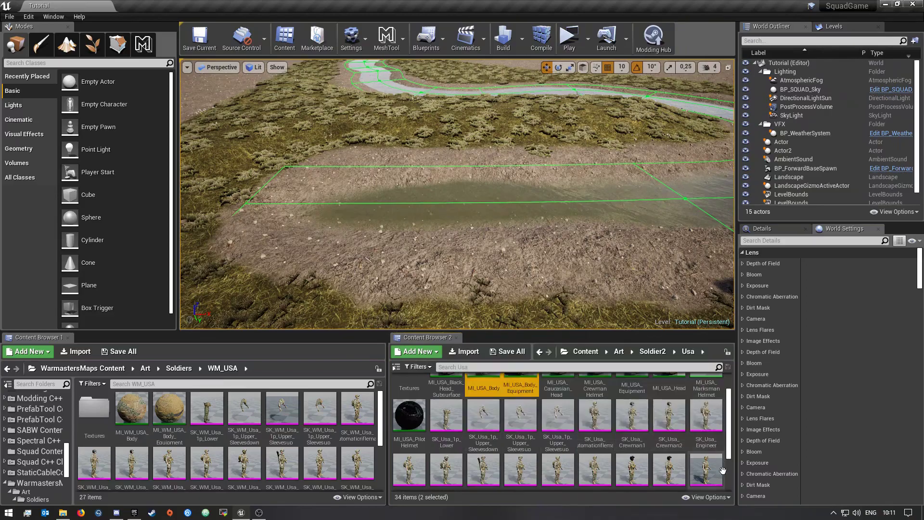
scroll(562, 479, down, 2)
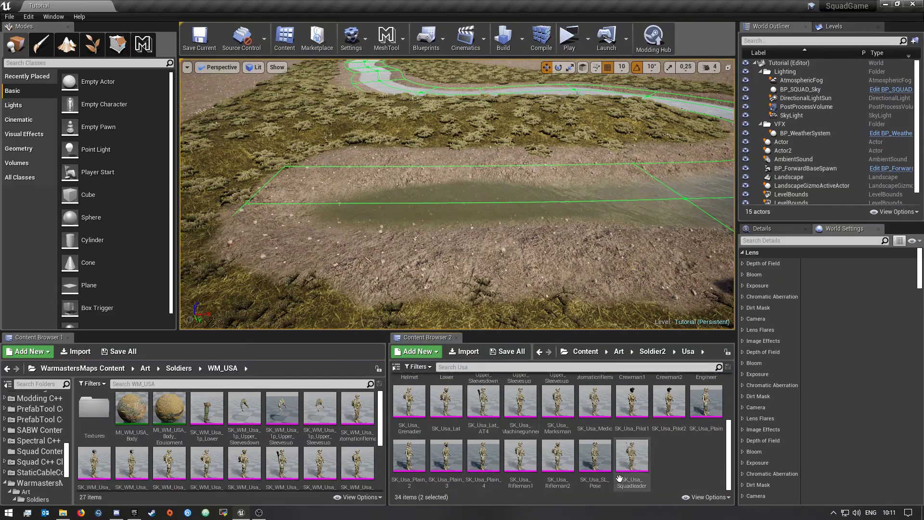
scroll(495, 442, up, 3)
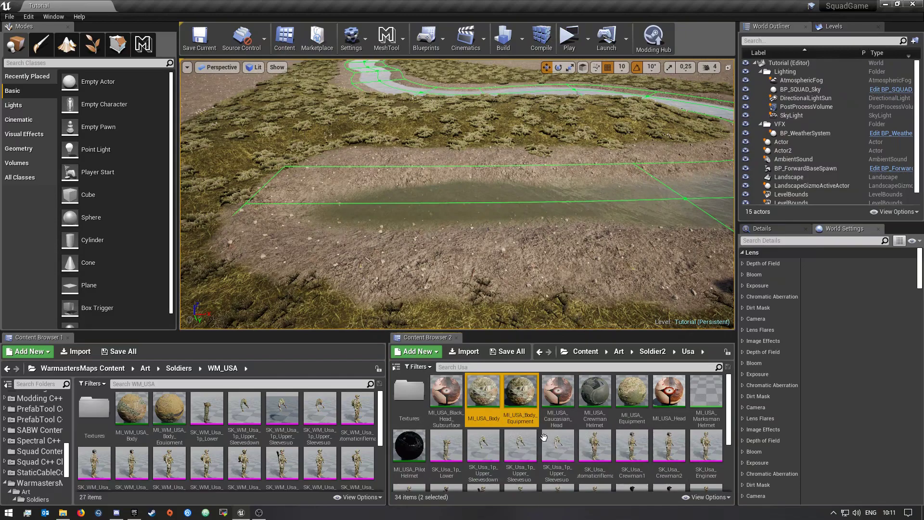
Select all Usa assets except Textures, head materials, Crewman/Marksman helmets and MI_USA_Equipment.
key(ctrl+a)
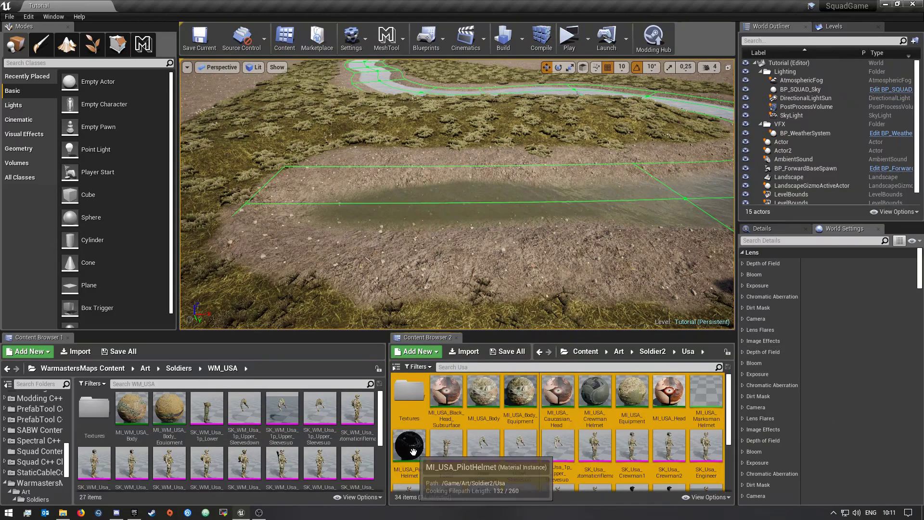
ctrl+click(417, 397)
ctrl+click(450, 395)
ctrl+click(558, 392)
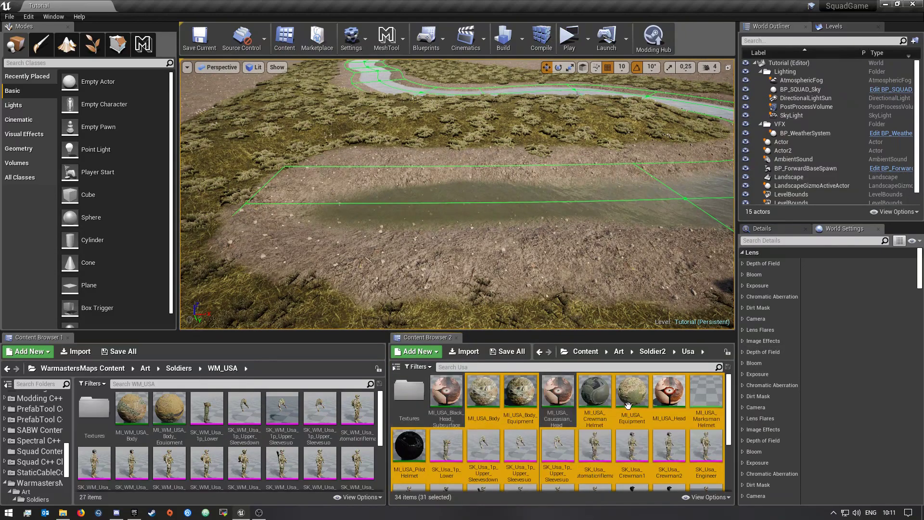
ctrl+click(600, 402)
ctrl+click(629, 405)
ctrl+click(679, 403)
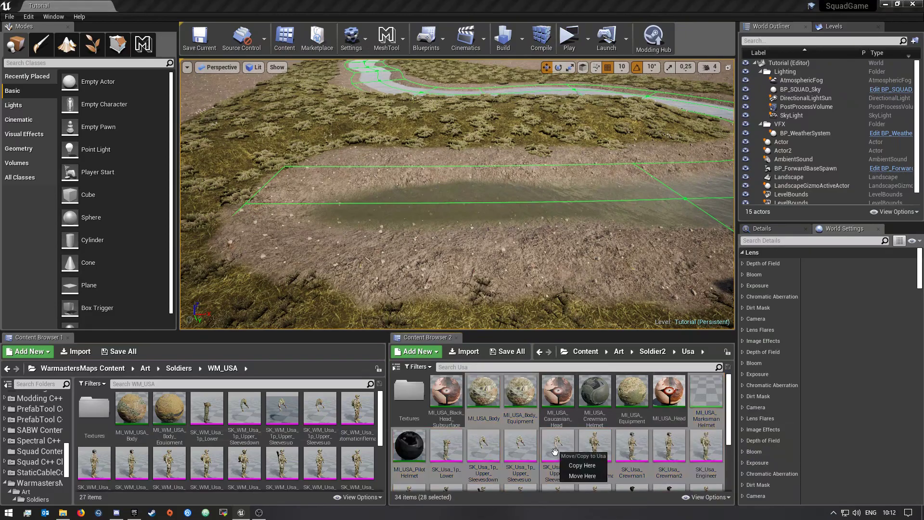
ctrl+click(703, 395)
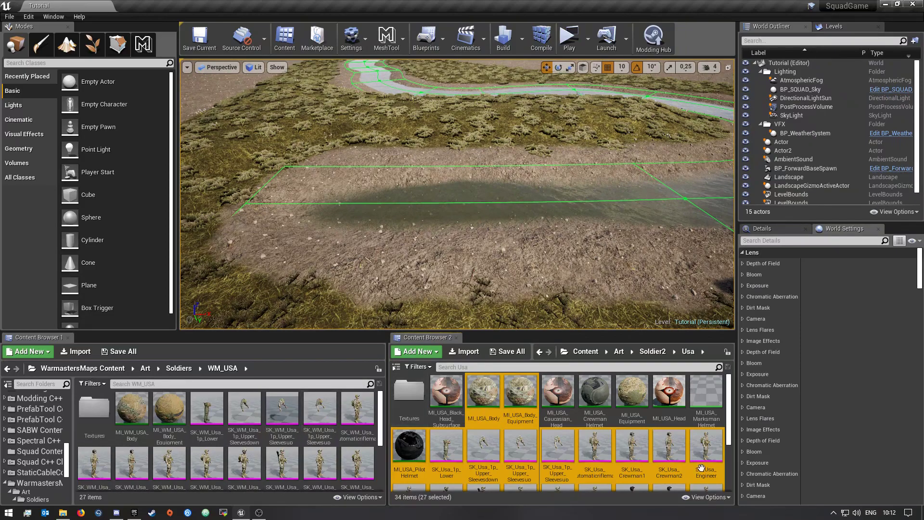
double_click(94, 408)
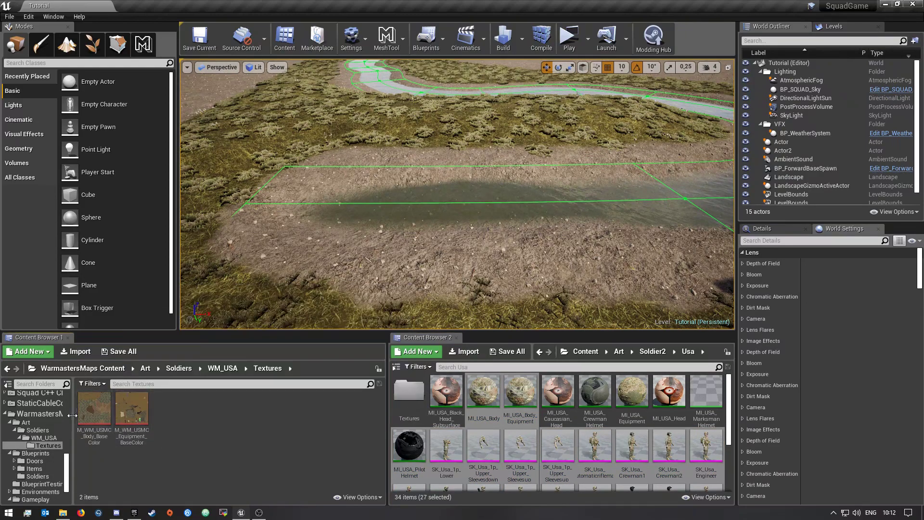
mouse_move(95, 413)
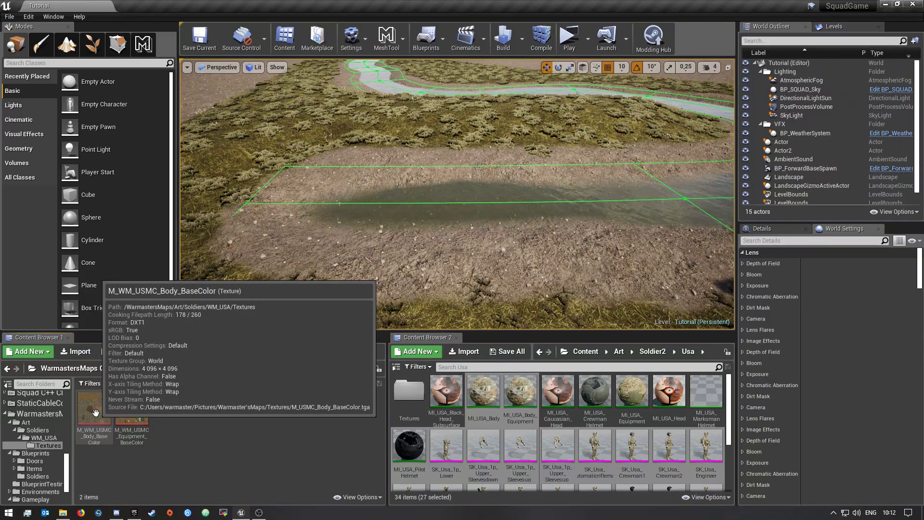
mouse_move(127, 406)
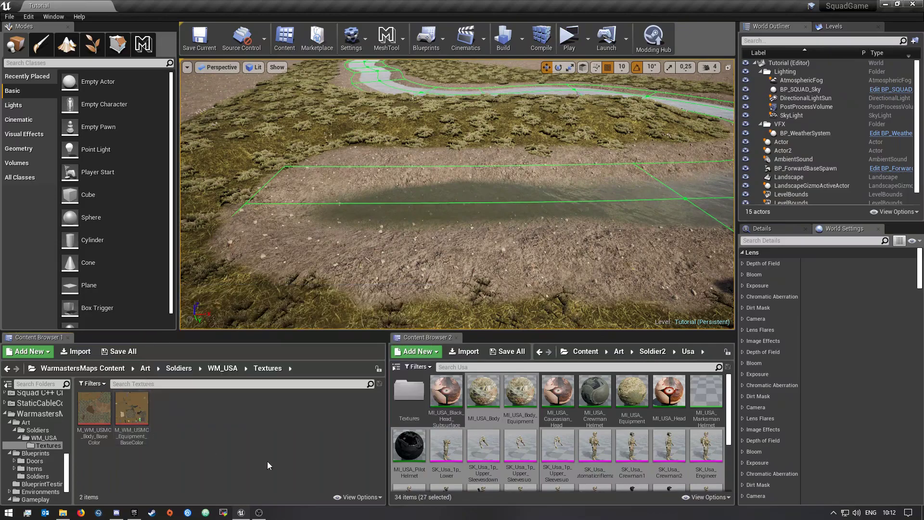
click(524, 435)
click(7, 369)
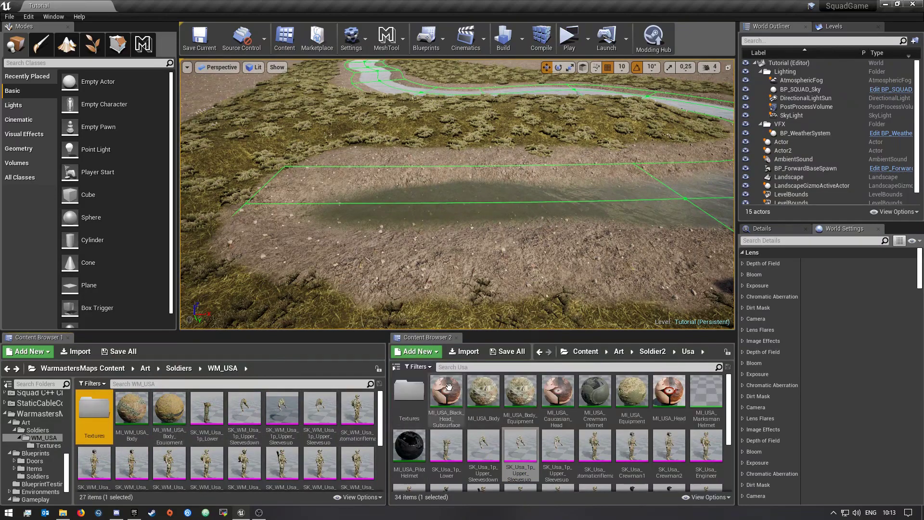
Return both browsers to their Content roots and open the mod's Blueprints > Soldiers folder.
click(583, 354)
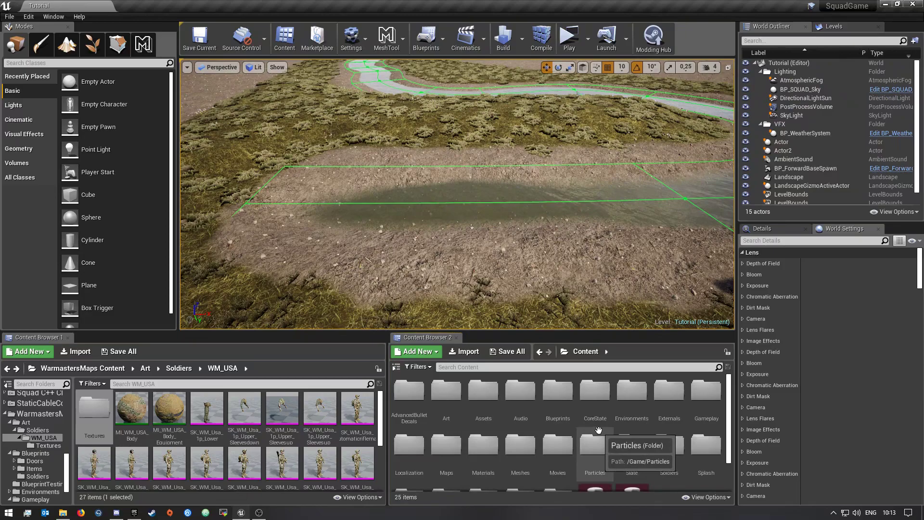
click(69, 369)
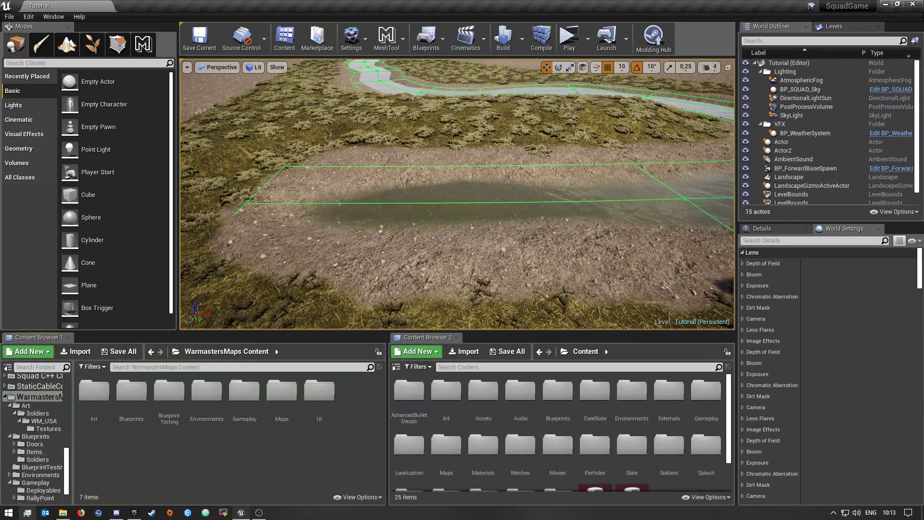
click(134, 410)
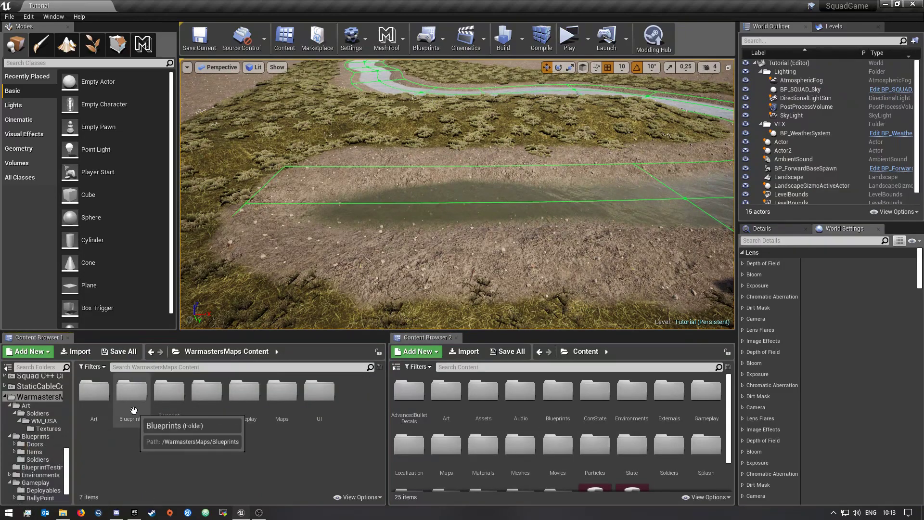
double_click(133, 410)
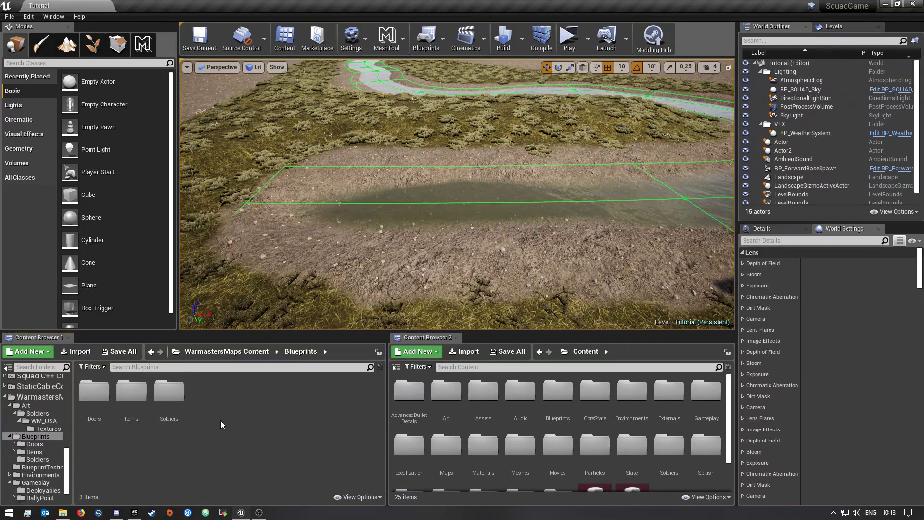
double_click(169, 410)
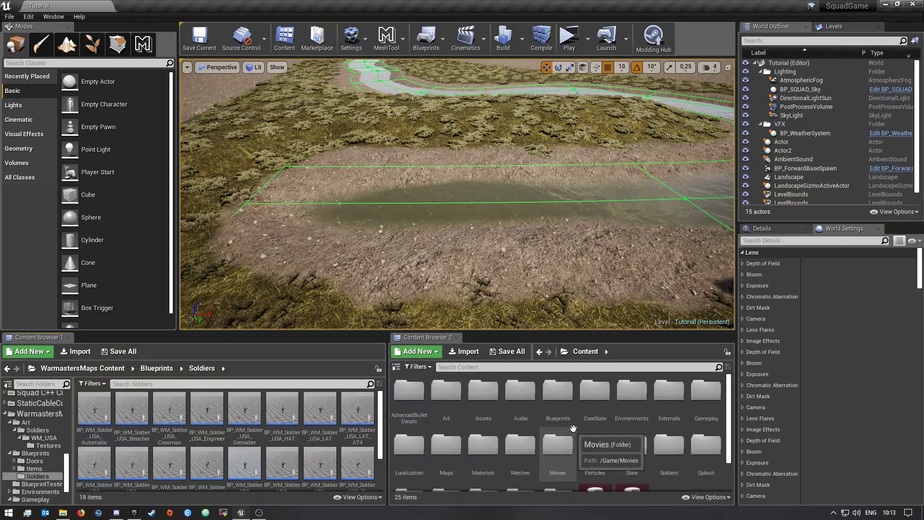
Open the game's Blueprints > Soldiers > USA folder in Content Browser 2.
double_click(558, 408)
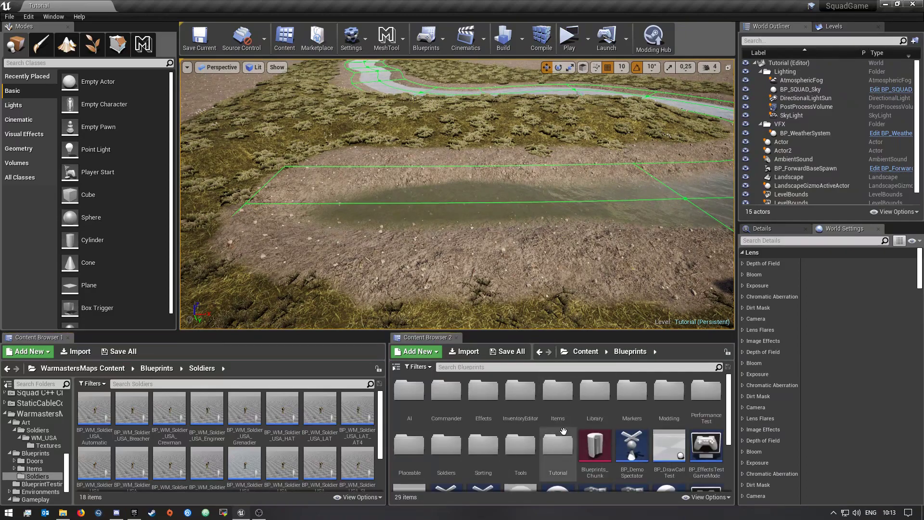
double_click(445, 450)
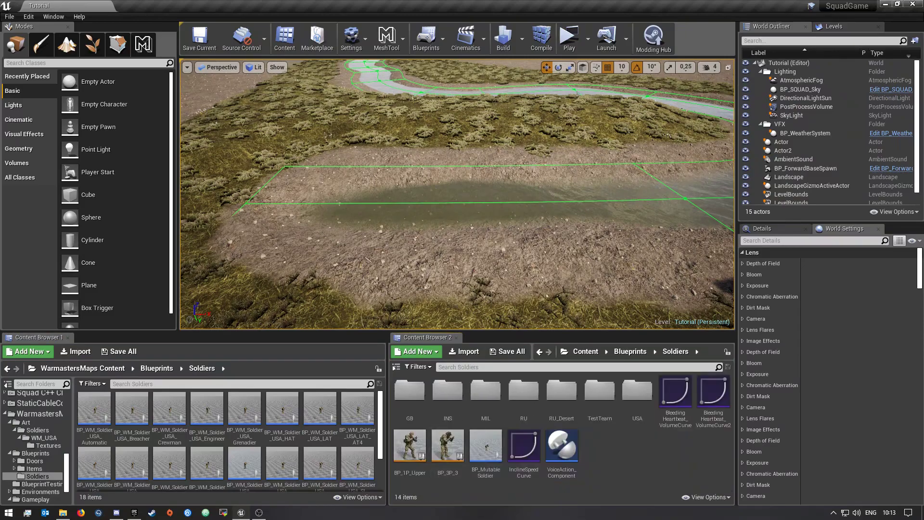
double_click(638, 409)
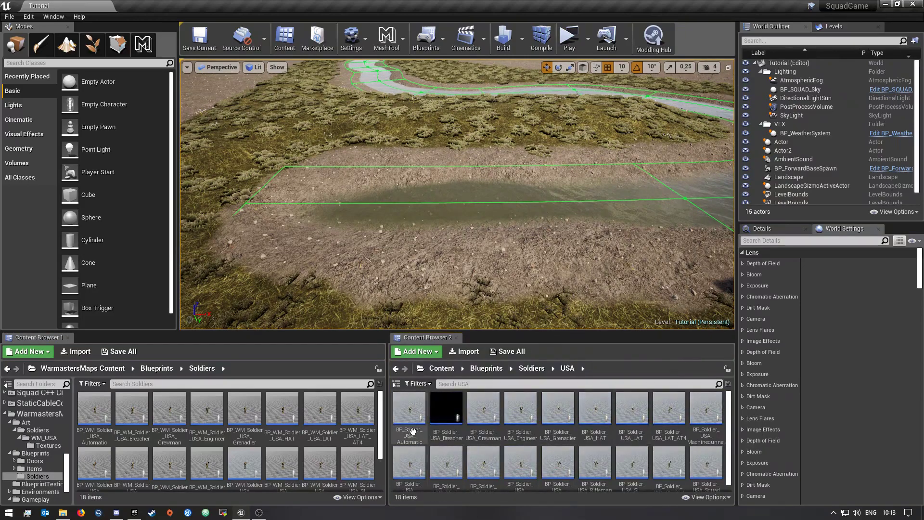
scroll(669, 413, down, 1)
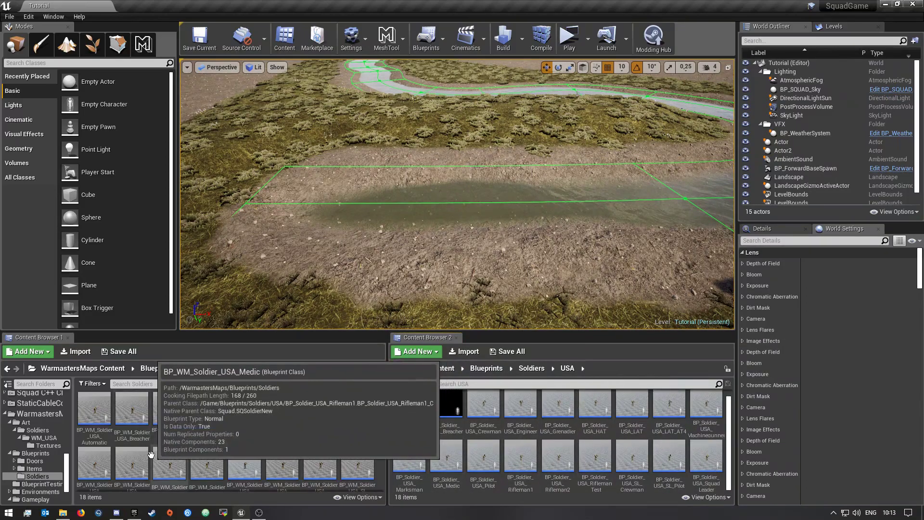